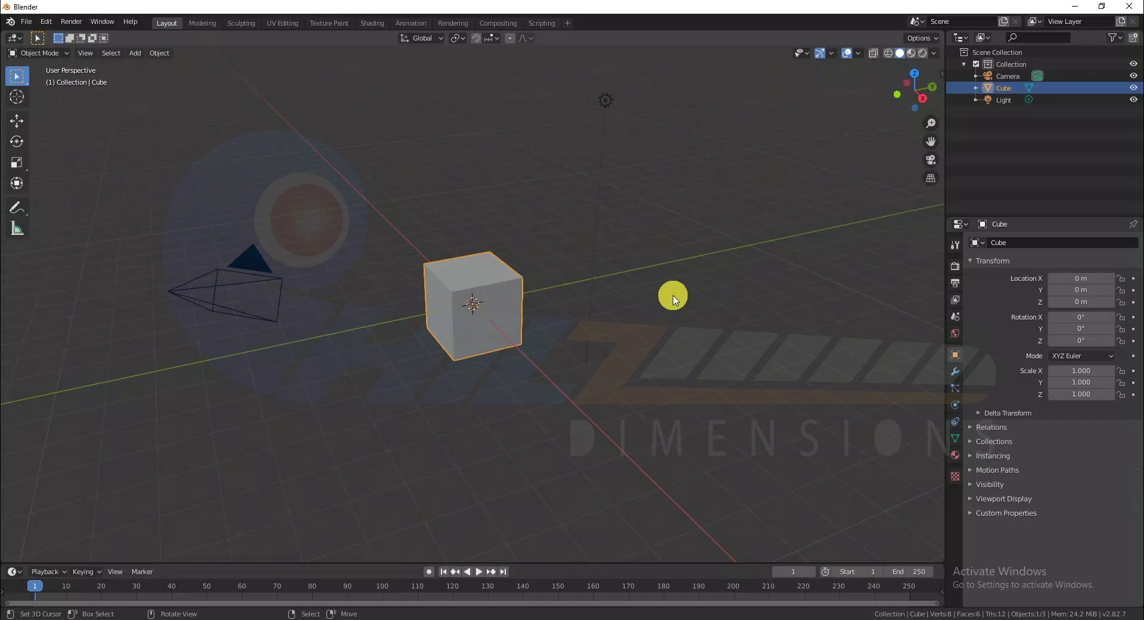
- Scale the cube along Z only to 4.154, keeping X and Y at 1.000
key(KP_1)
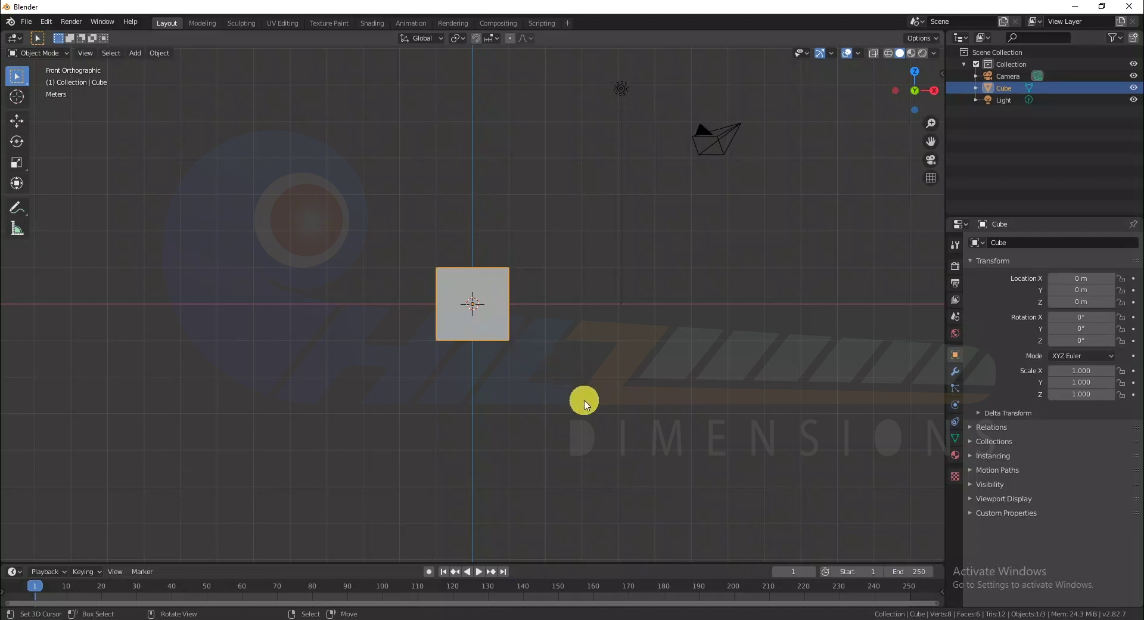
middle_drag(584, 406, 605, 479)
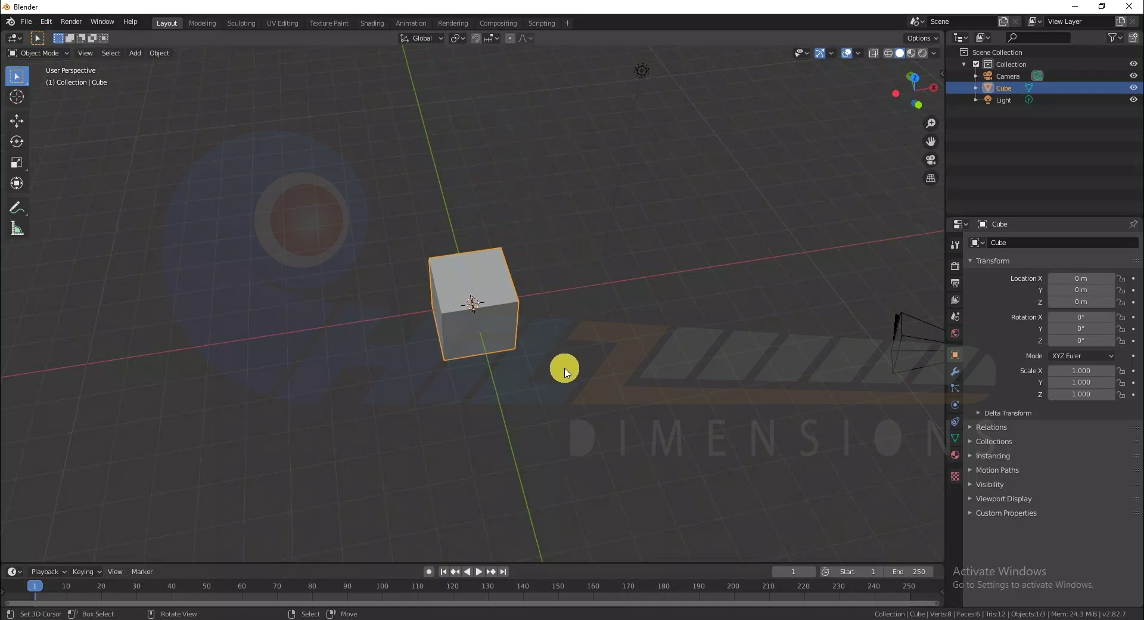
mouse_move(566, 369)
middle_down()
mouse_move(577, 309)
mouse_move(610, 332)
mouse_move(559, 380)
mouse_move(532, 320)
mouse_move(570, 314)
mouse_move(556, 386)
mouse_move(544, 327)
mouse_move(568, 217)
mouse_move(559, 355)
middle_up()
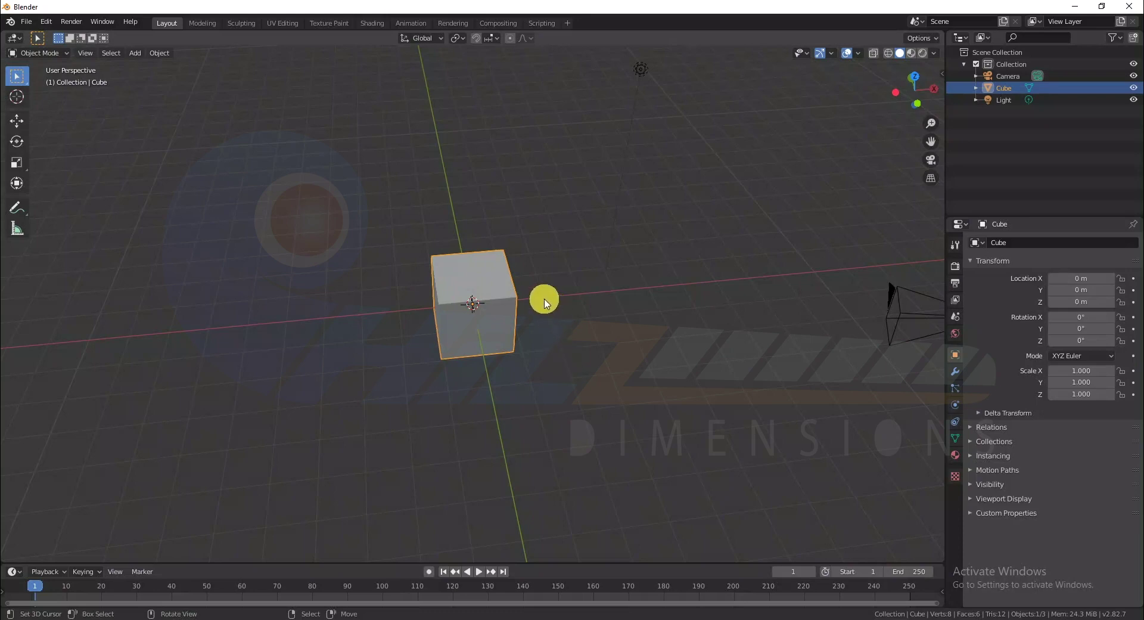
mouse_move(549, 290)
middle_down()
mouse_move(603, 355)
mouse_move(638, 345)
middle_up()
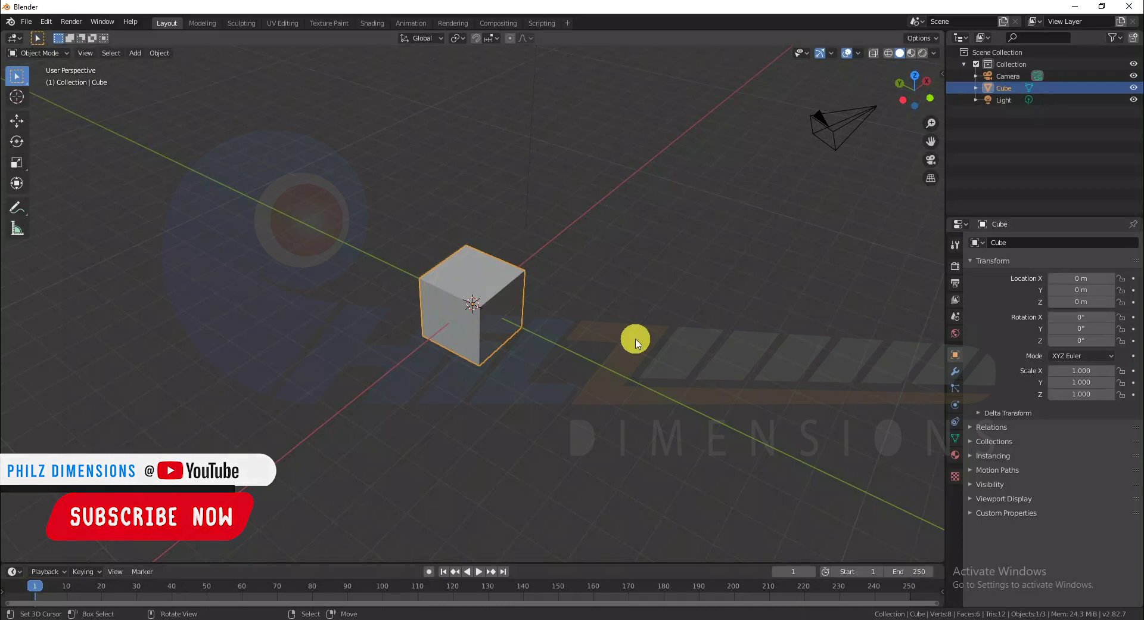
key(s)
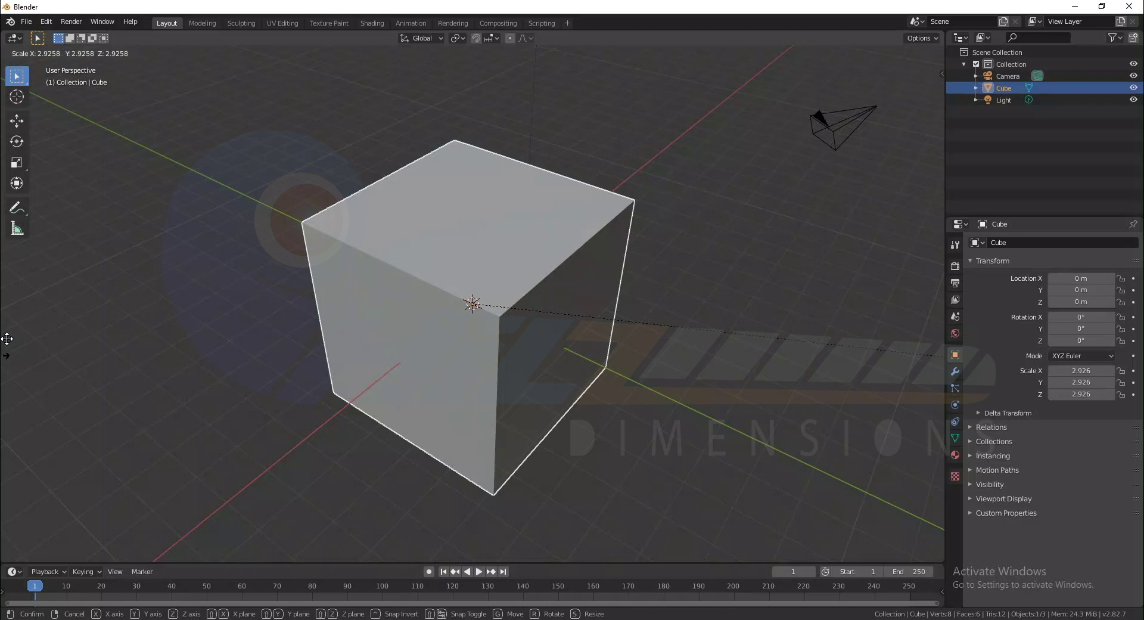
key(x)
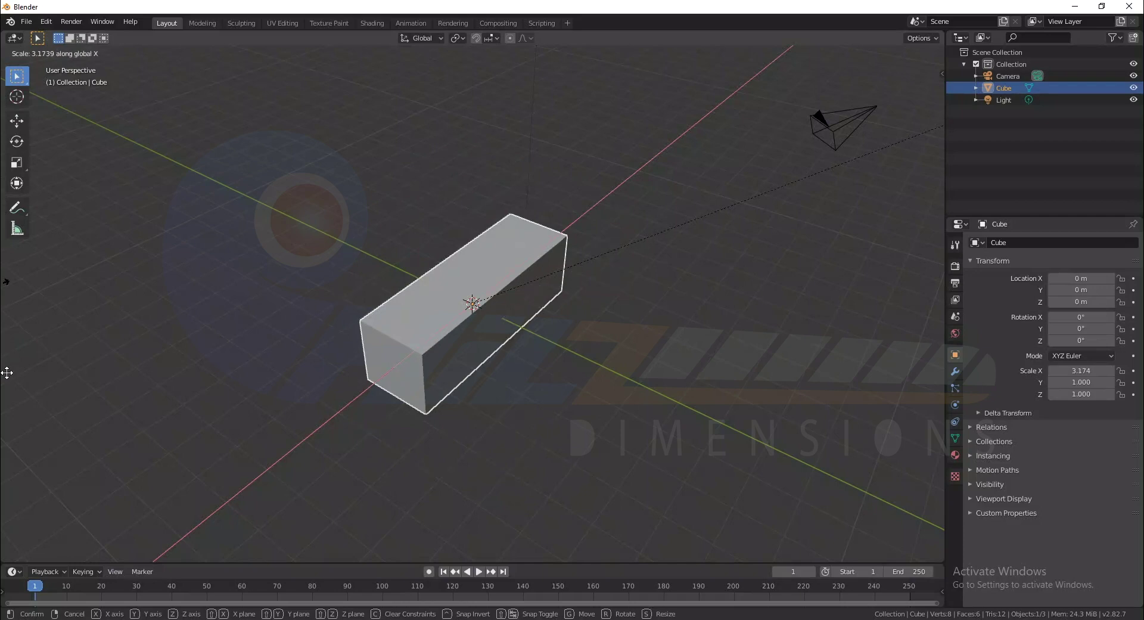
key(y)
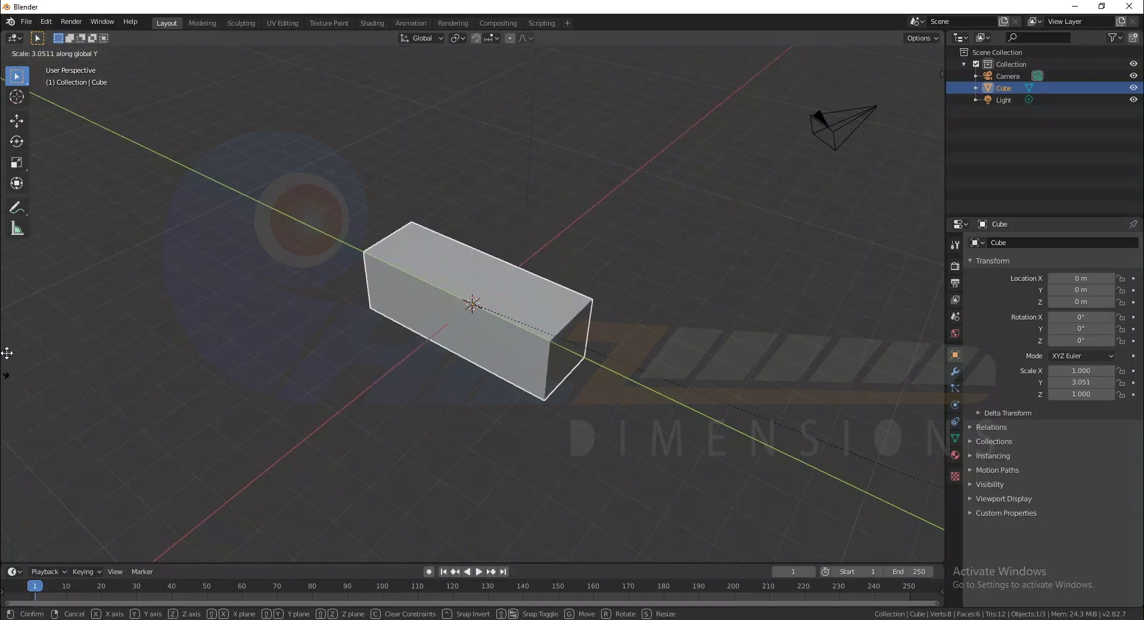
click(949, 455)
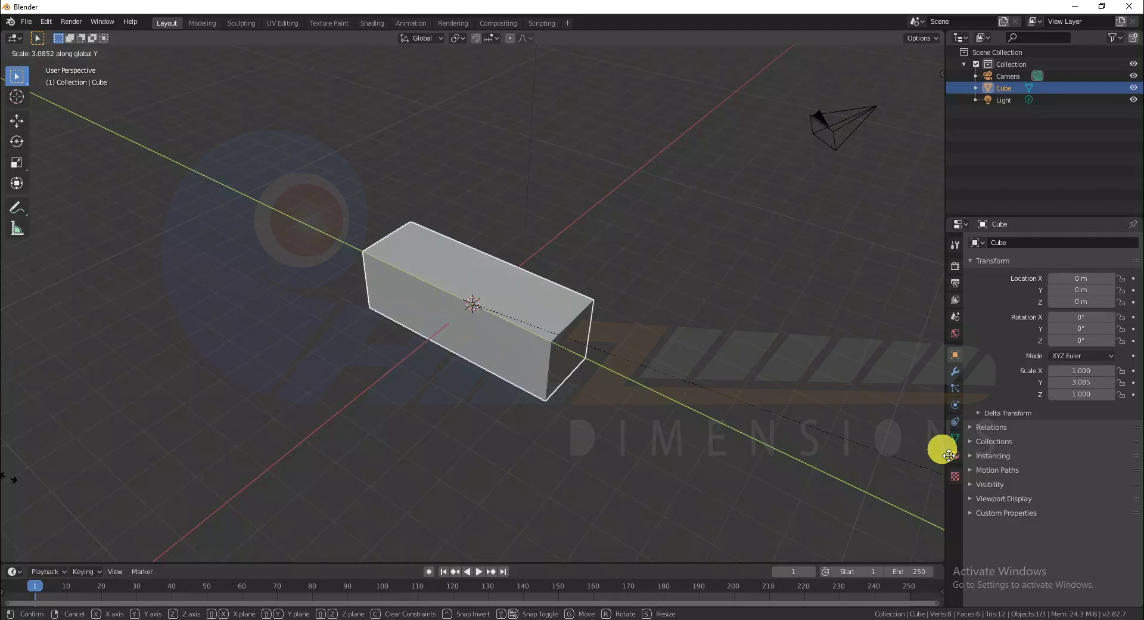
key(x)
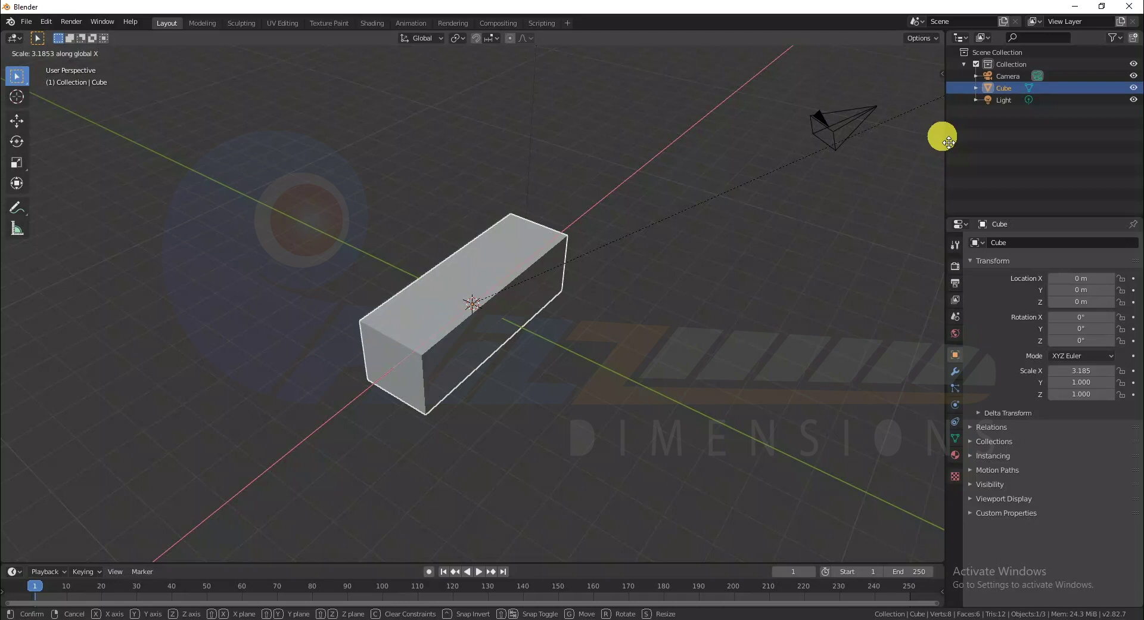
key(z)
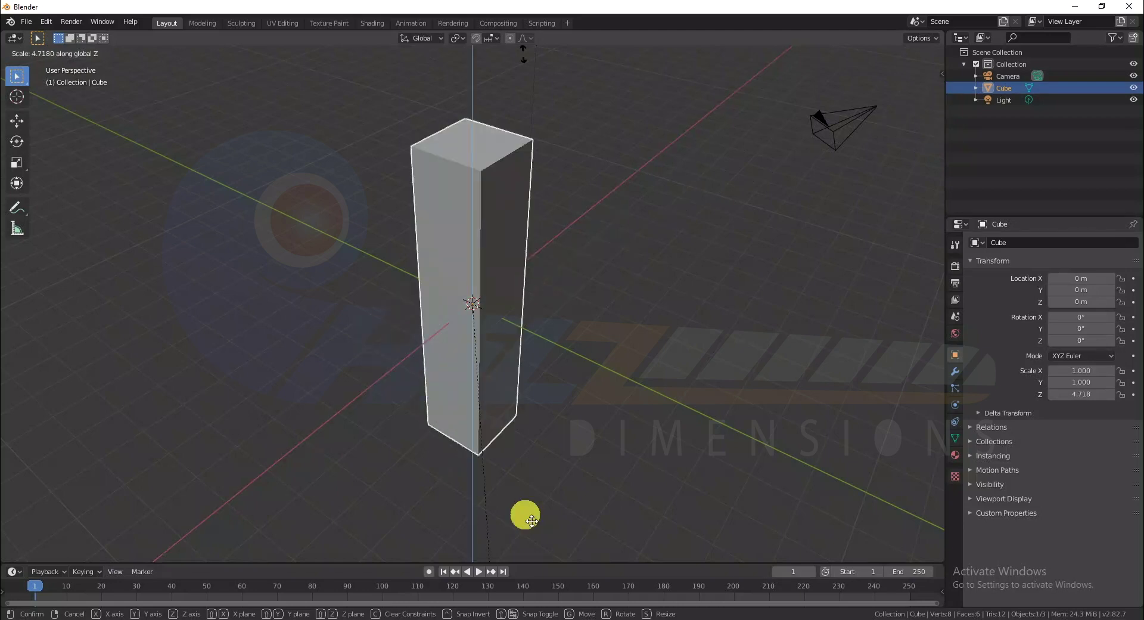
click(562, 473)
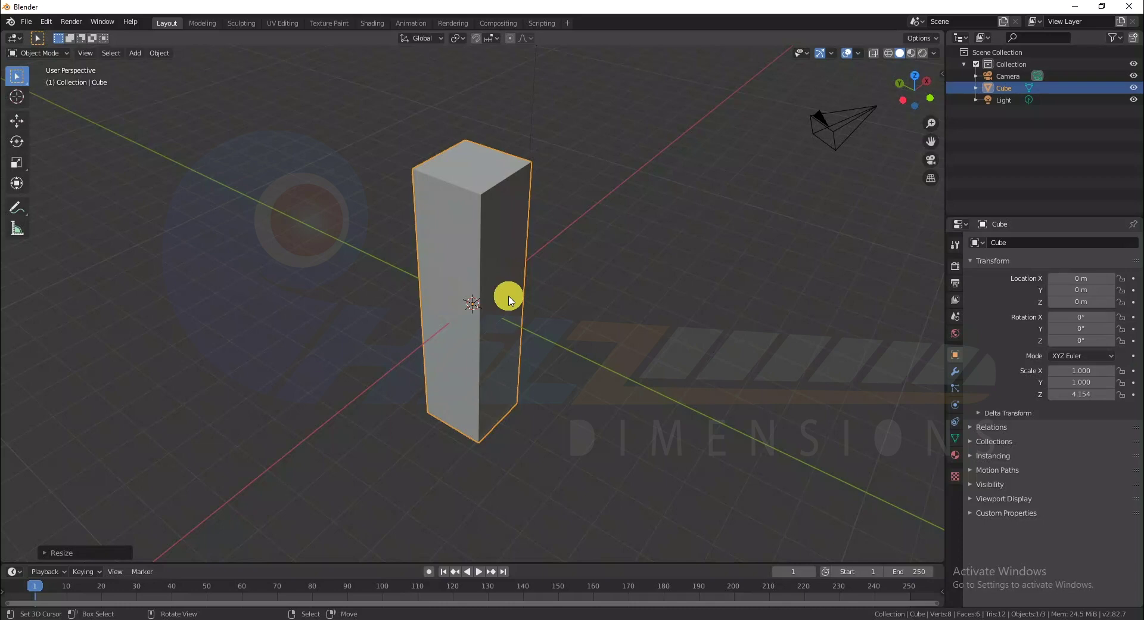
- Delete the stretched cube and load a new General file, discarding unsaved changes
key(Delete)
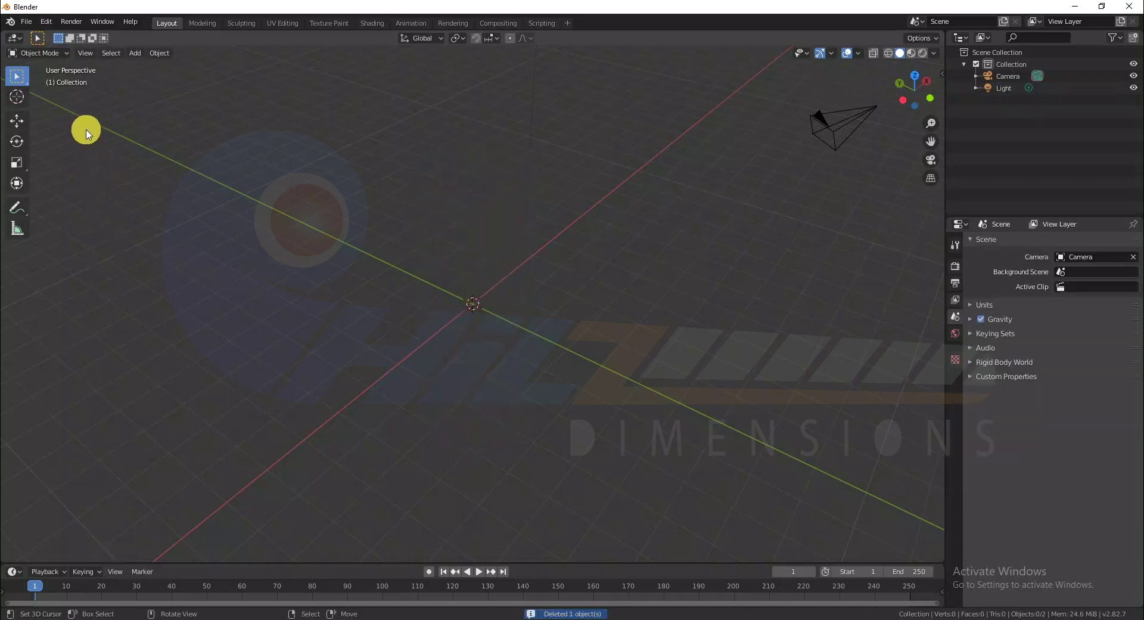
click(26, 22)
mouse_move(54, 34)
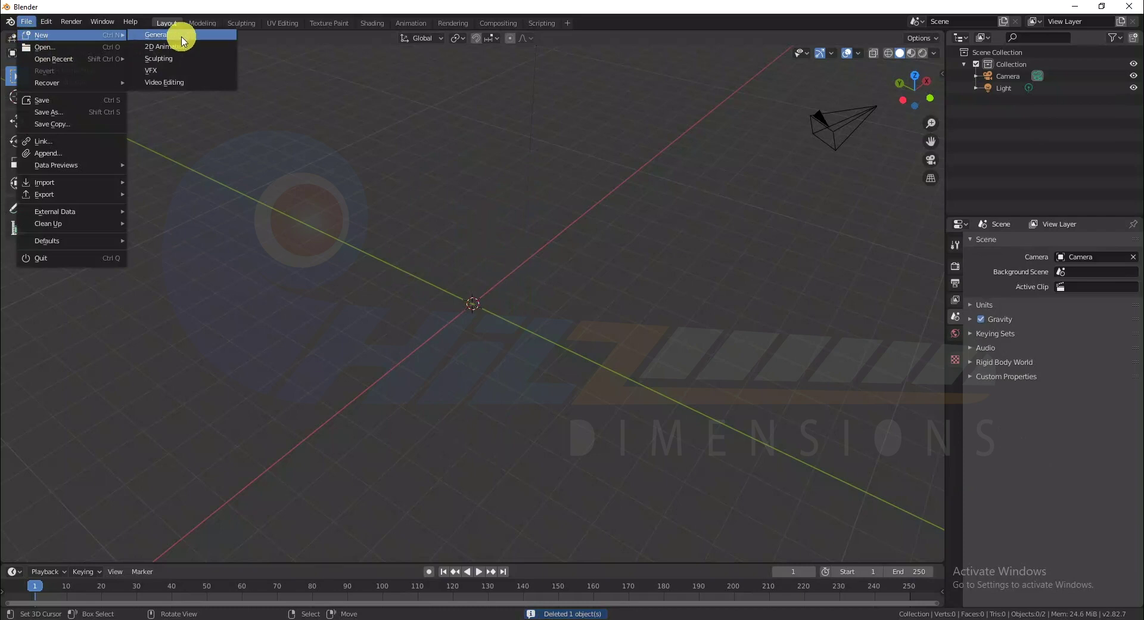
click(182, 41)
click(595, 329)
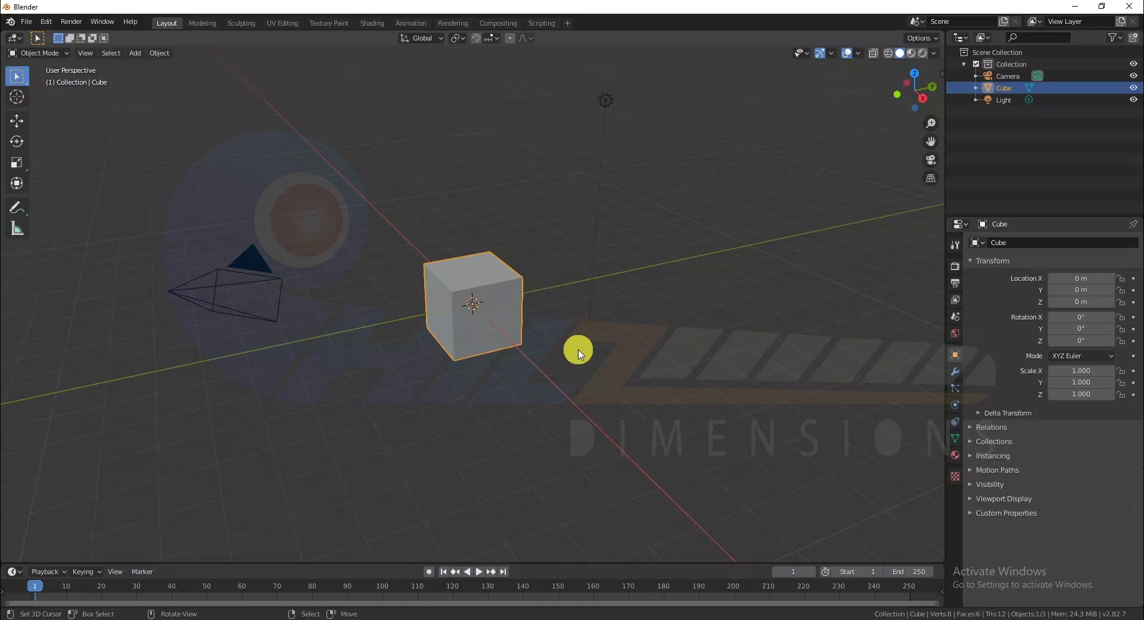
- Cancel a Shift+X-locked scale so the cube remains at scale 1.000 on all axes
key(s)
key(shift+x)
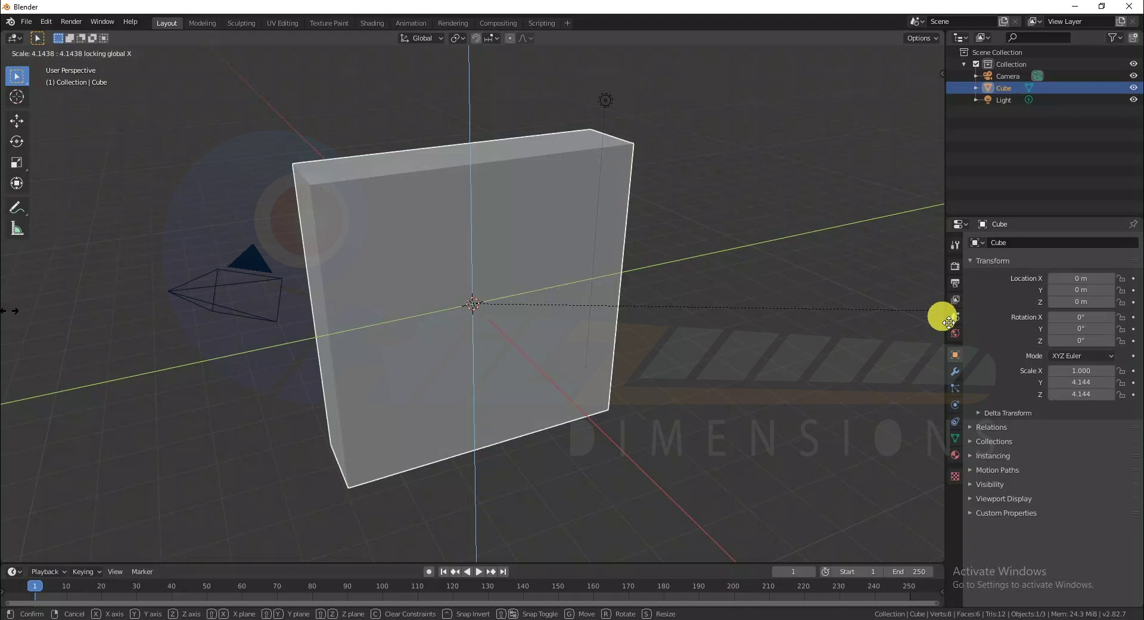
click(948, 243)
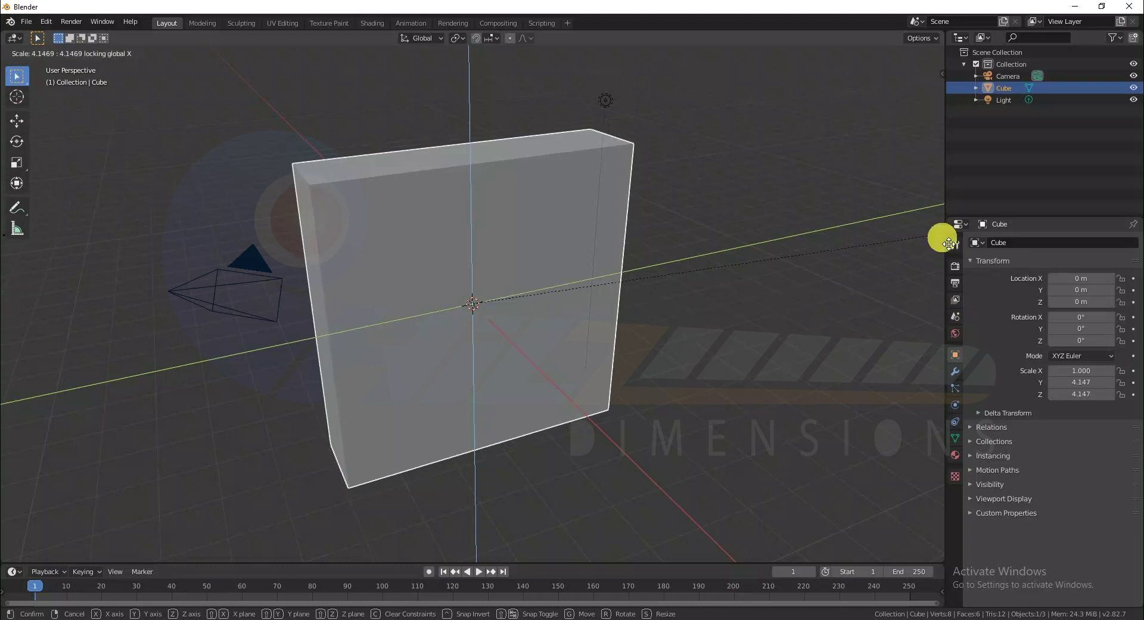
right_click(682, 320)
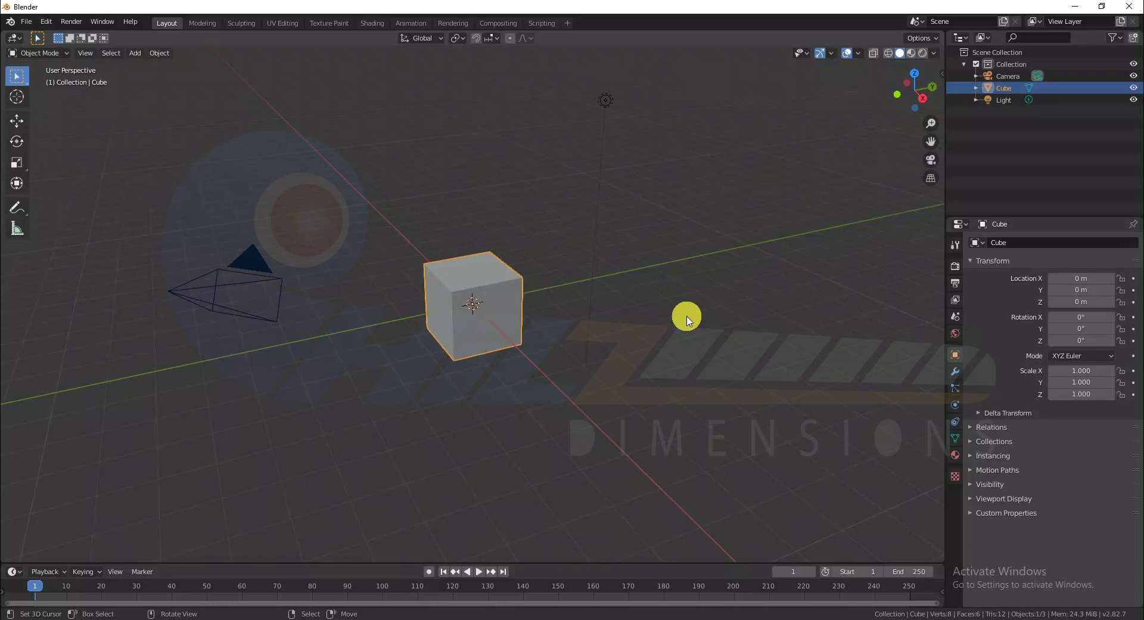
key(s)
key(shift+y)
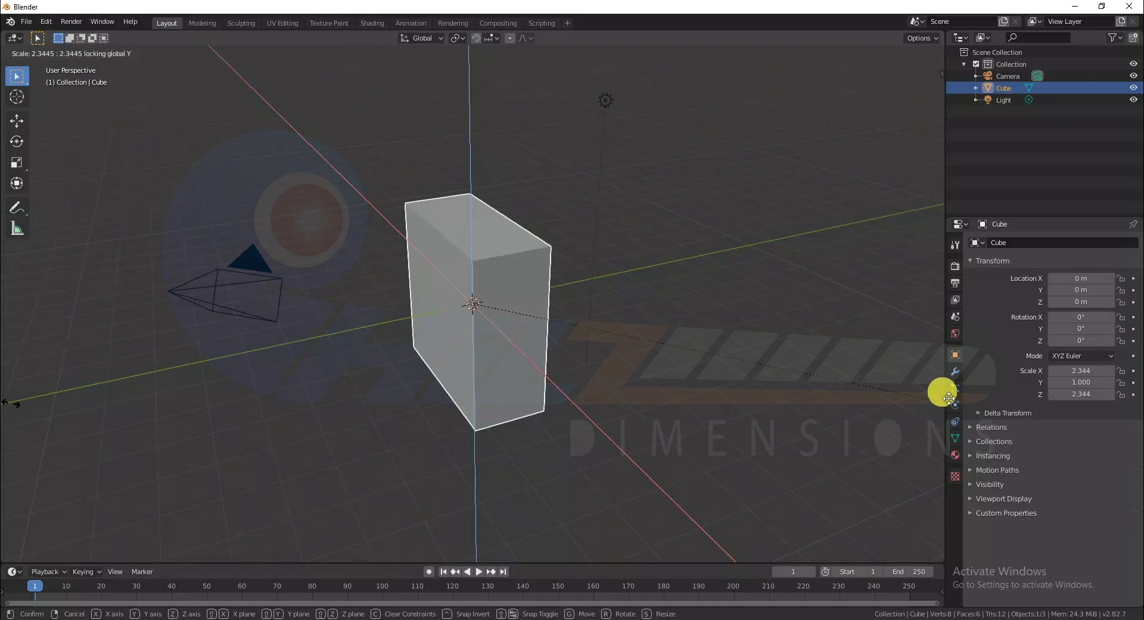
key(Escape)
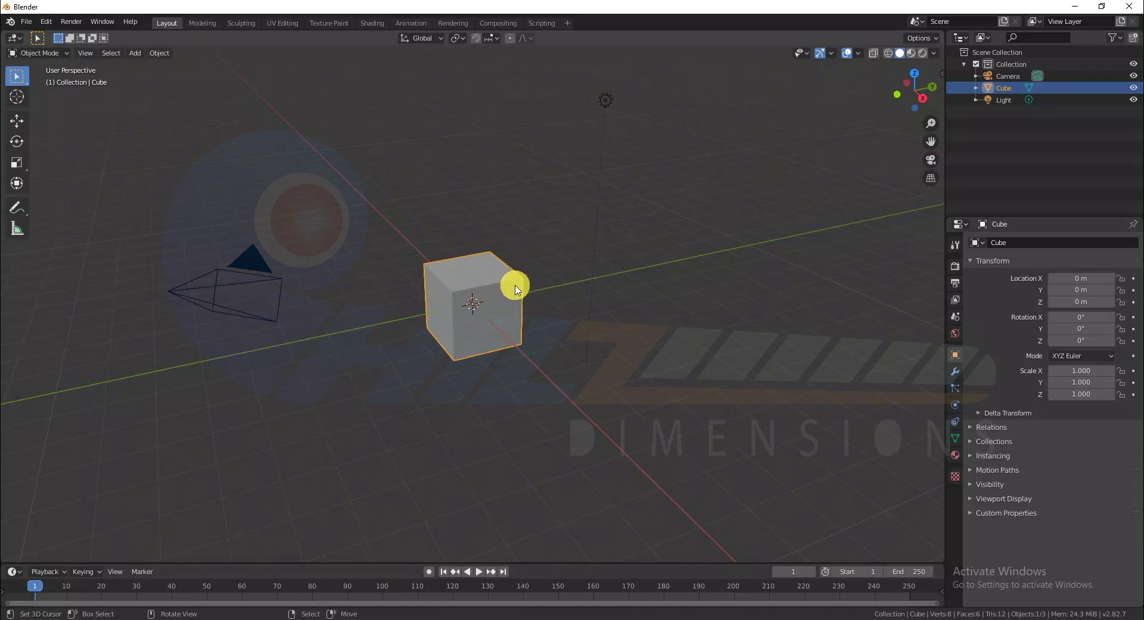
- Delete the cube from the scene
key(x)
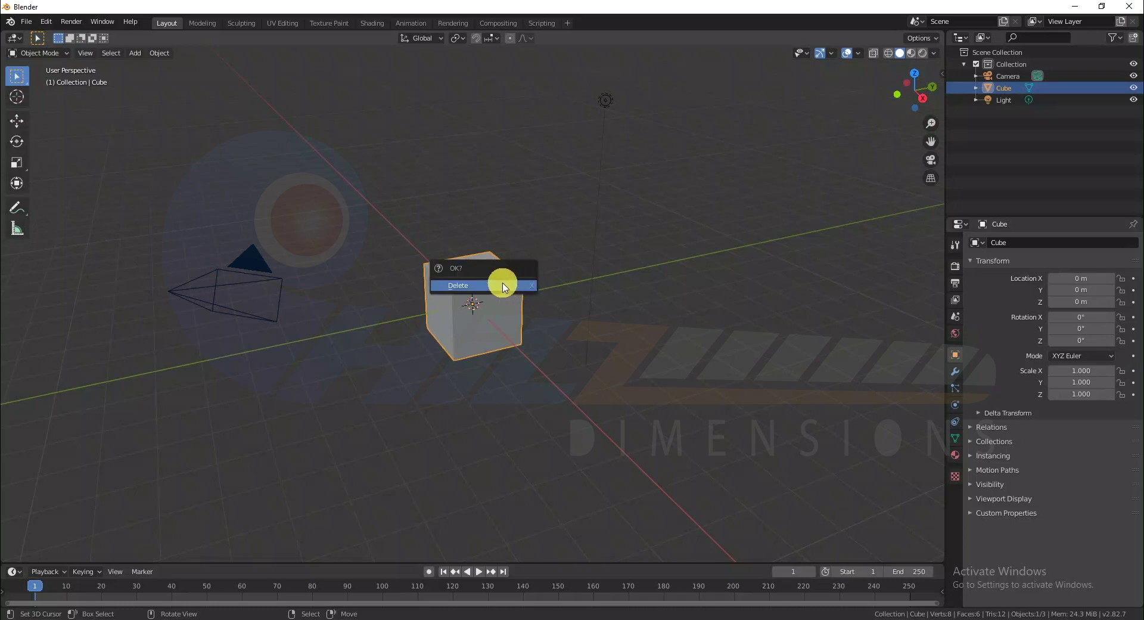
click(503, 285)
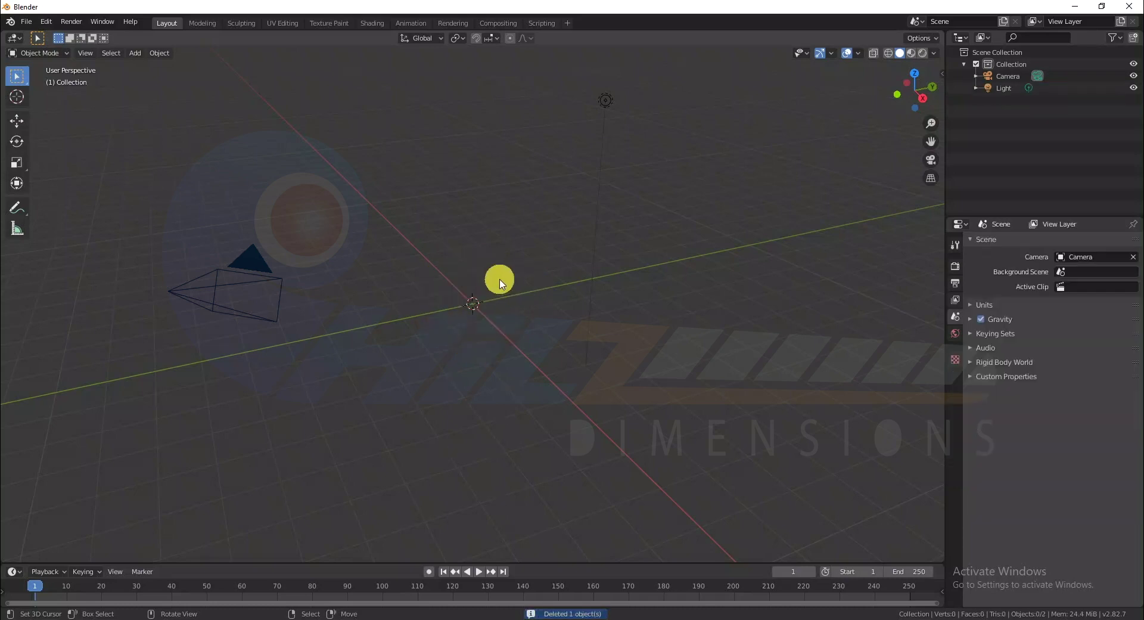
click(56, 52)
click(47, 58)
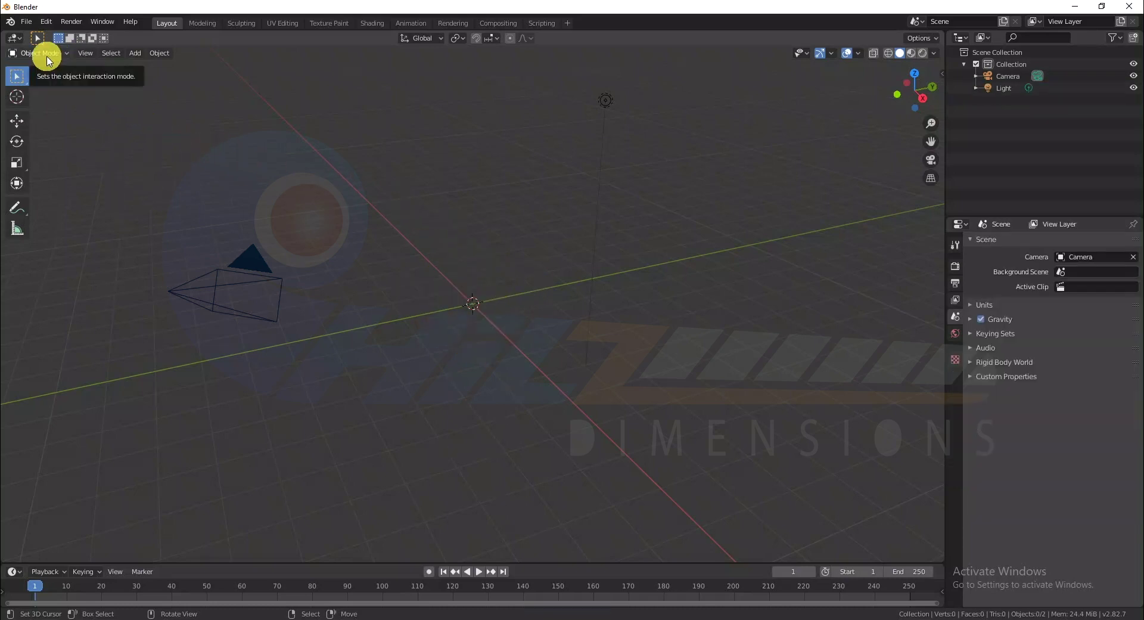
- Add a mesh cylinder at the world origin
click(135, 53)
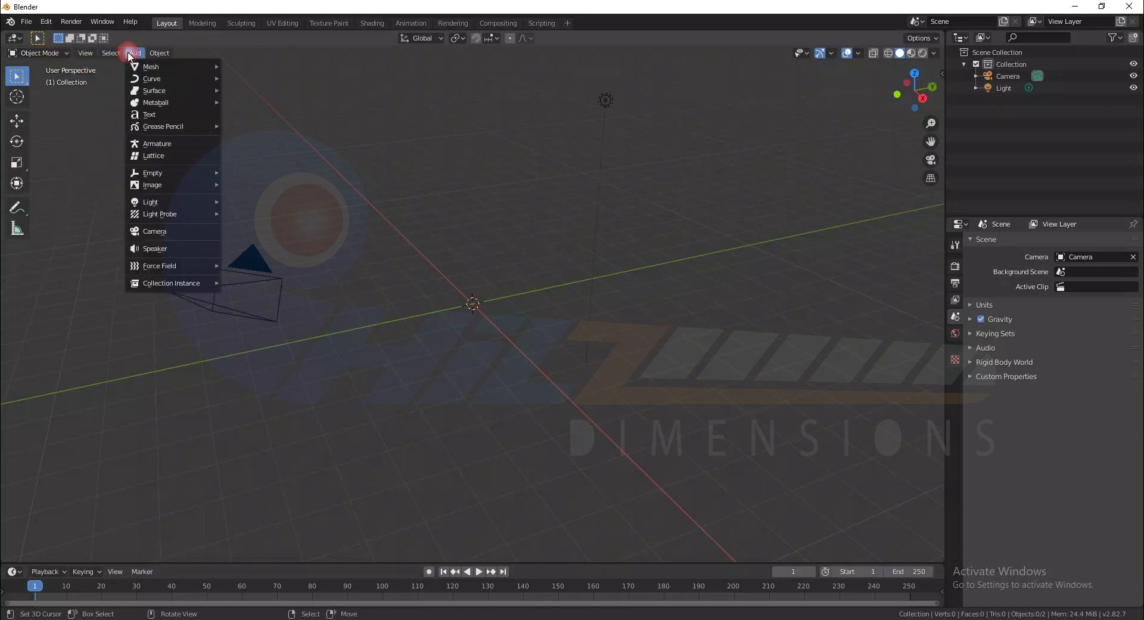
click(163, 67)
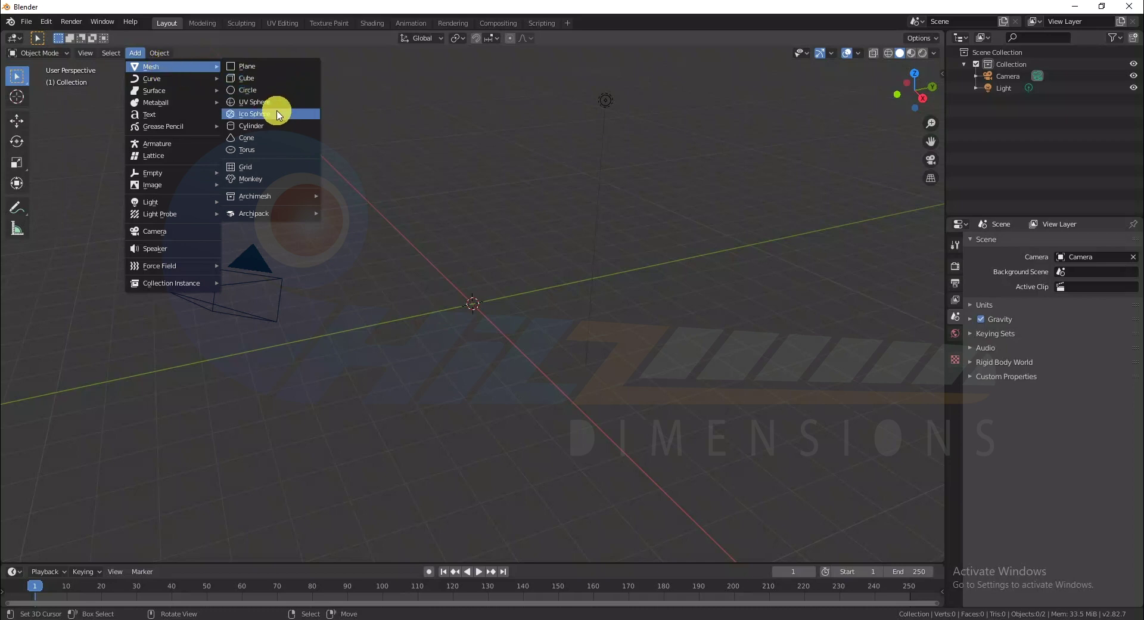
click(266, 126)
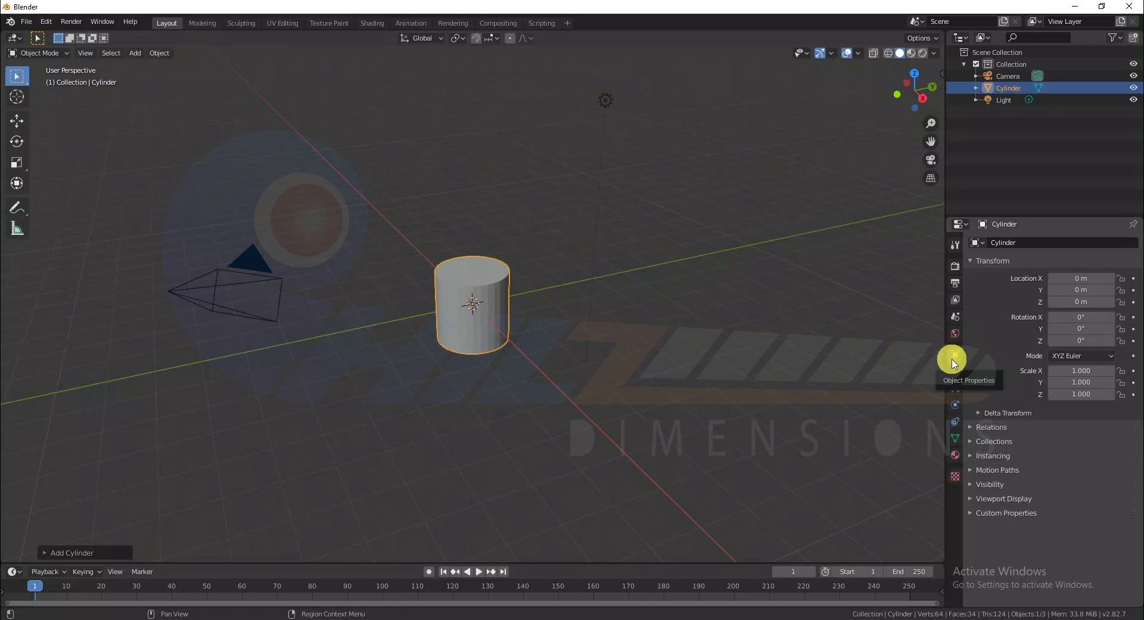
- Toggle the cylinder's Viewport Display Axis option on and off, leaving it off
click(973, 498)
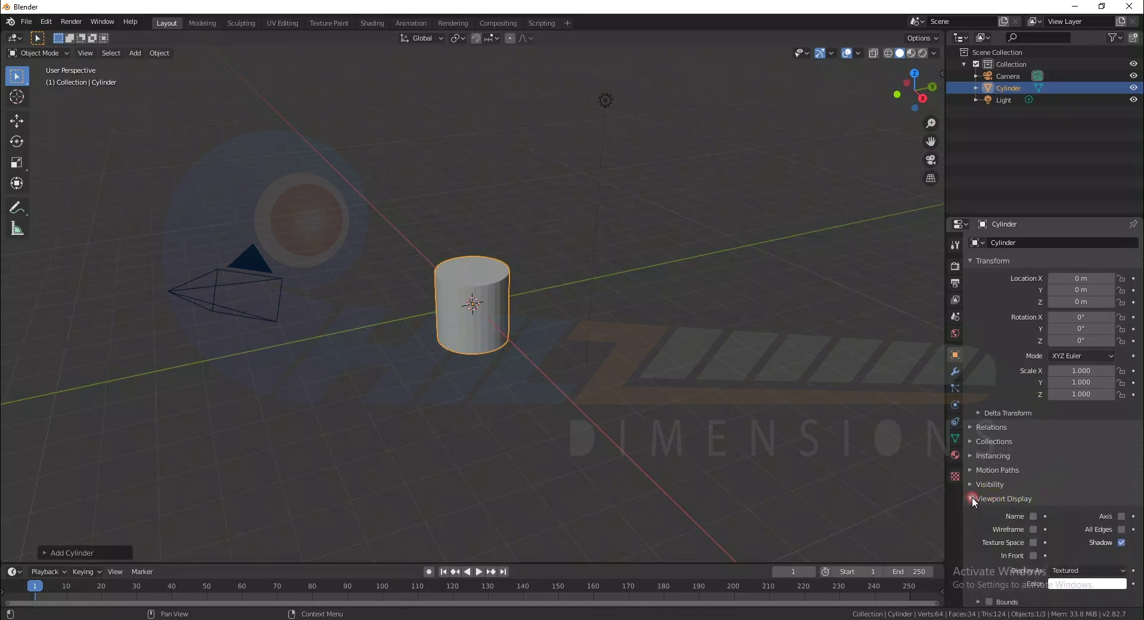
click(972, 499)
click(972, 500)
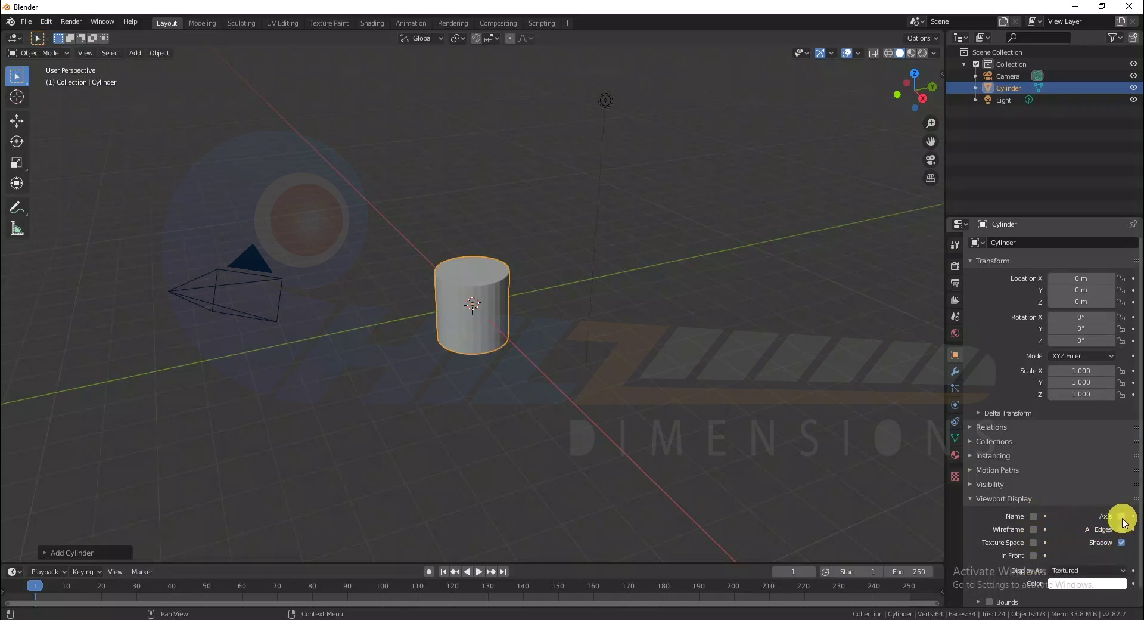
click(1121, 517)
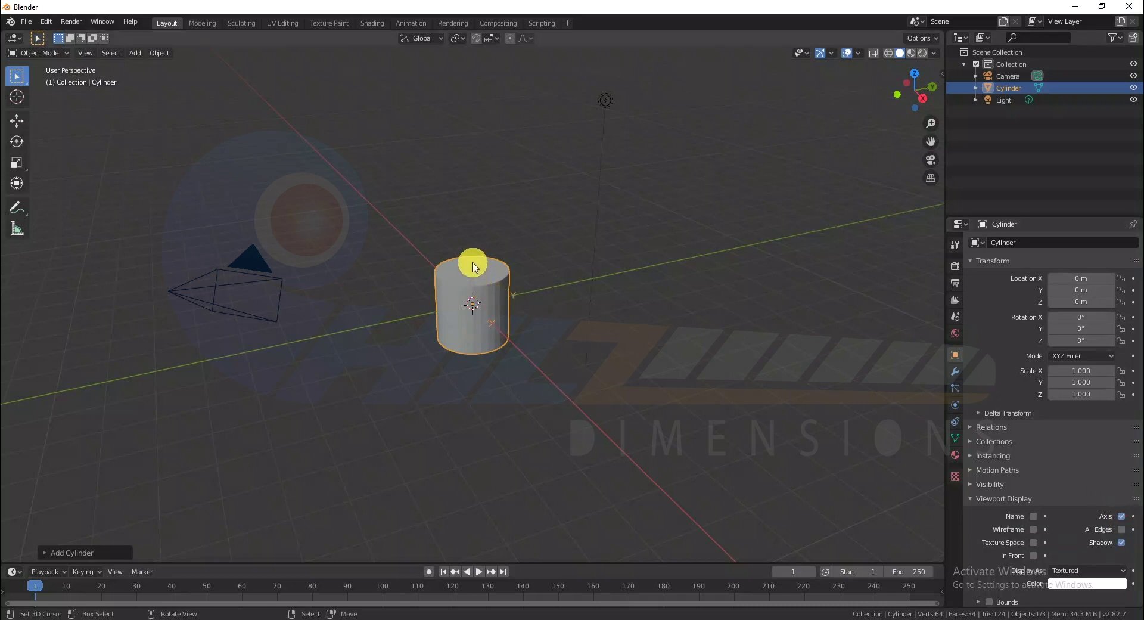
click(1122, 516)
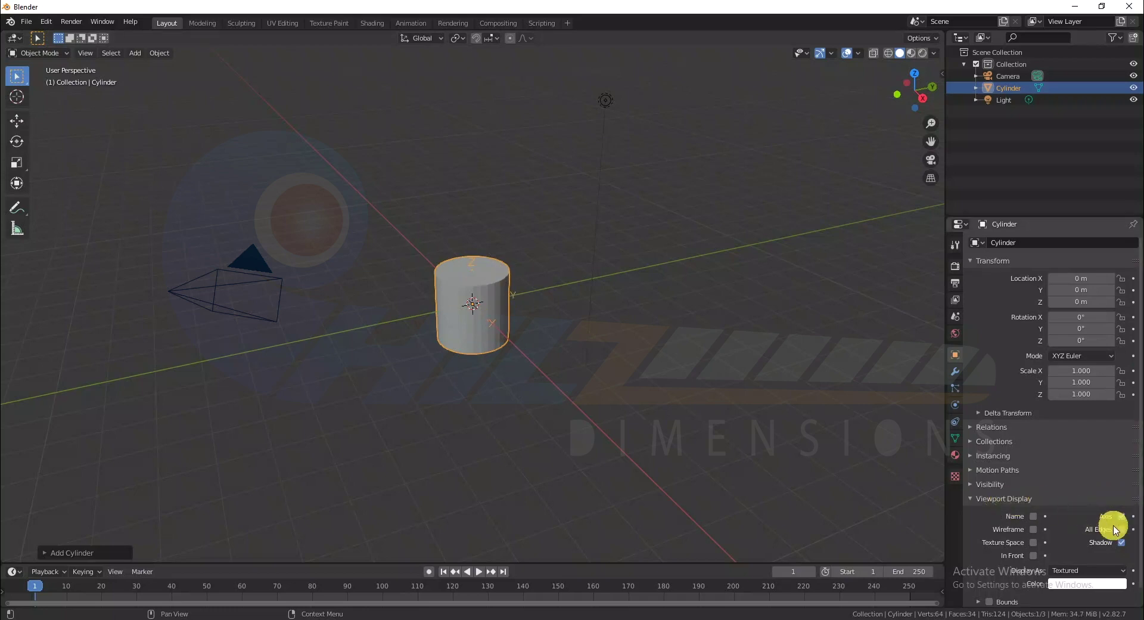
click(1121, 516)
click(1122, 516)
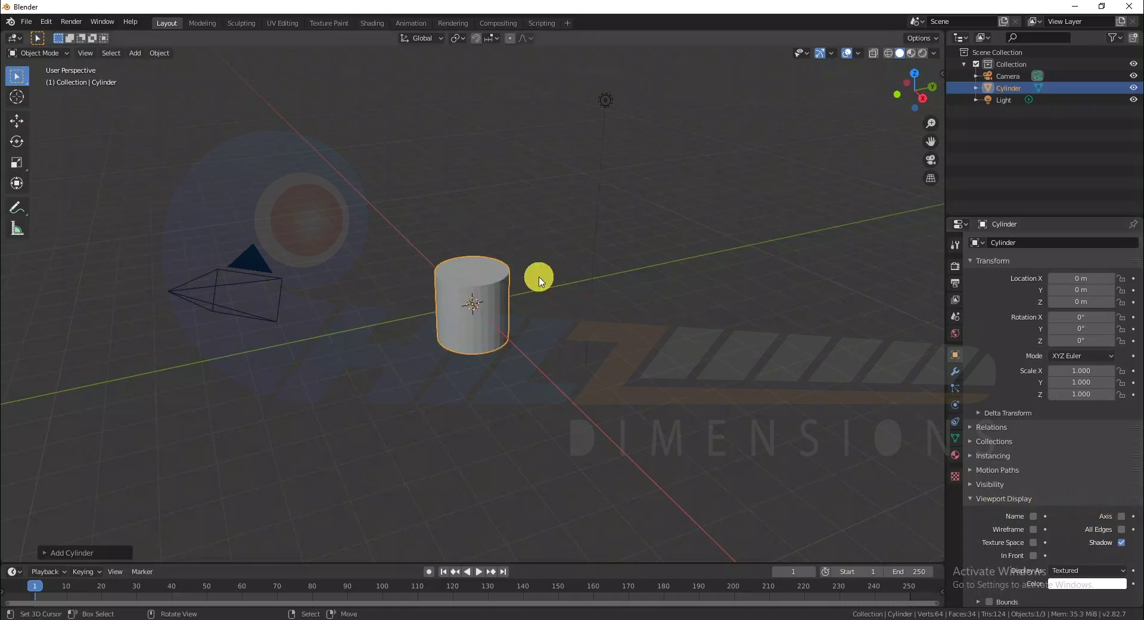
click(1122, 516)
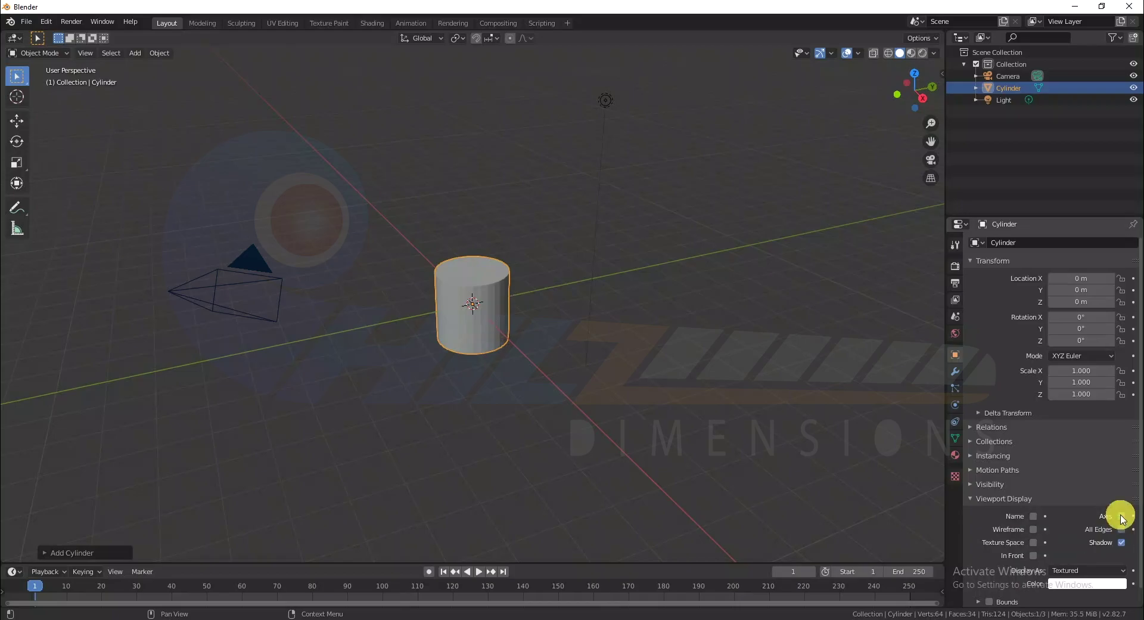